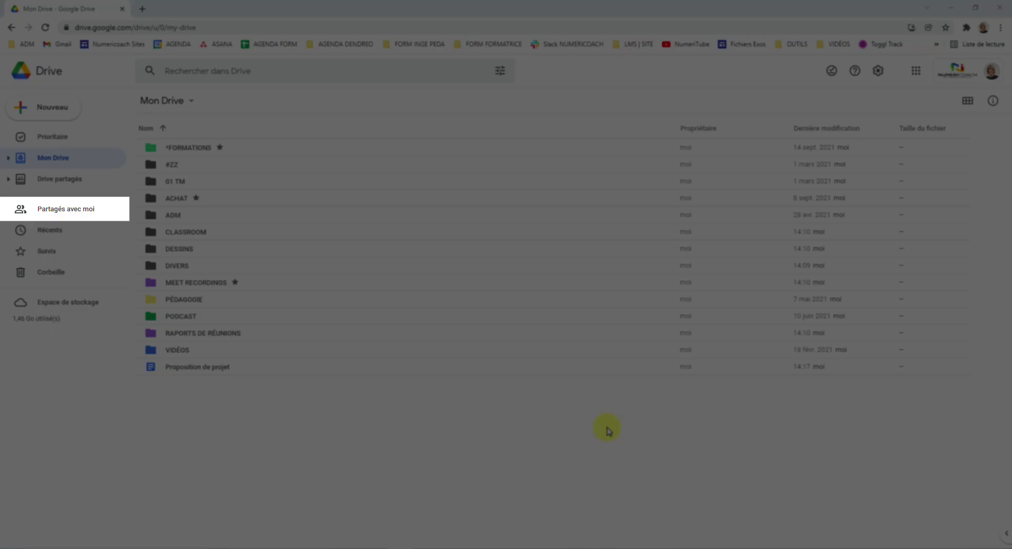
Block the person who shared the 2021-10-01-Notes de réunion document in Partagés avec moi.
click(66, 209)
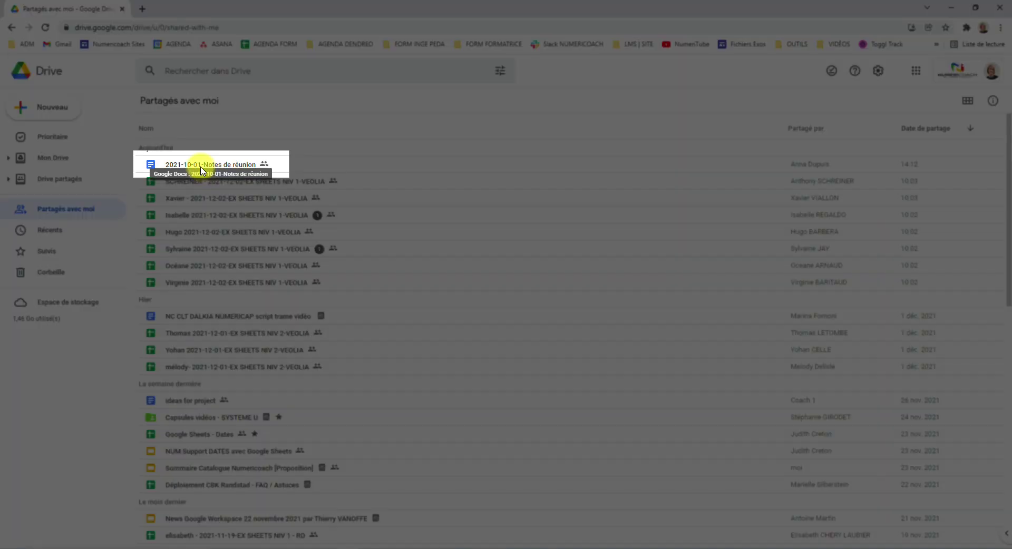
right_click(202, 170)
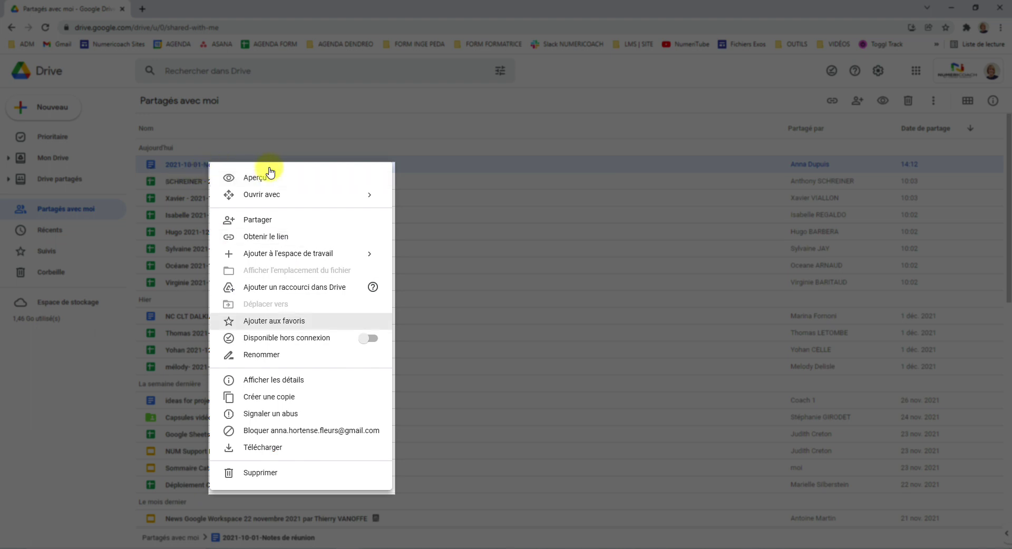
click(287, 431)
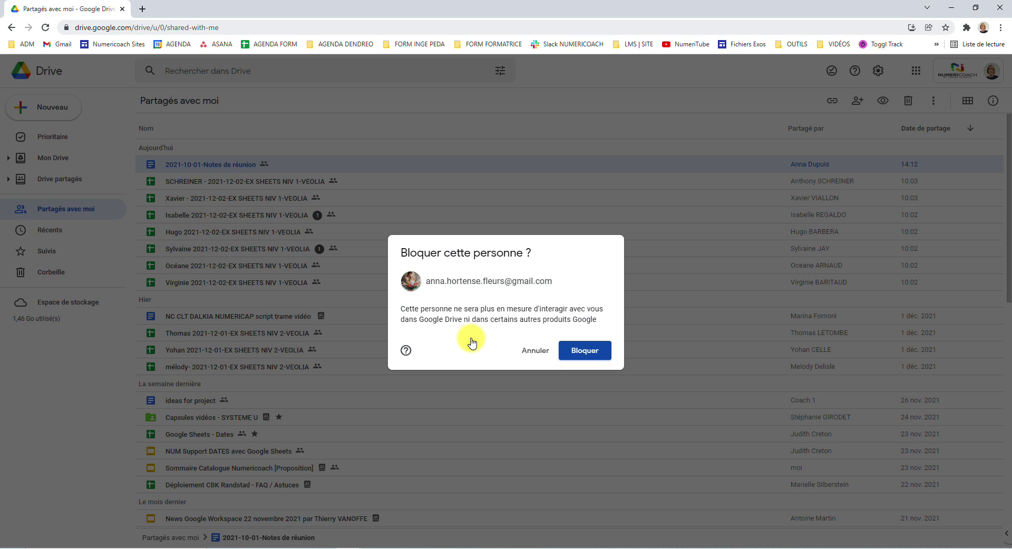
key(Return)
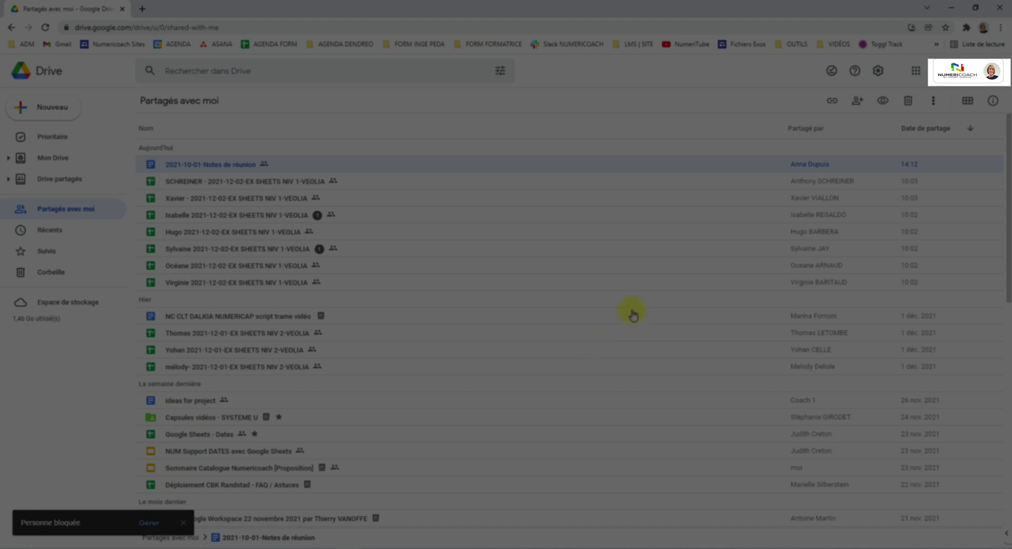
Open the Google account's list of blocked users under Contacts et partage and remove the blocked person from it.
click(961, 73)
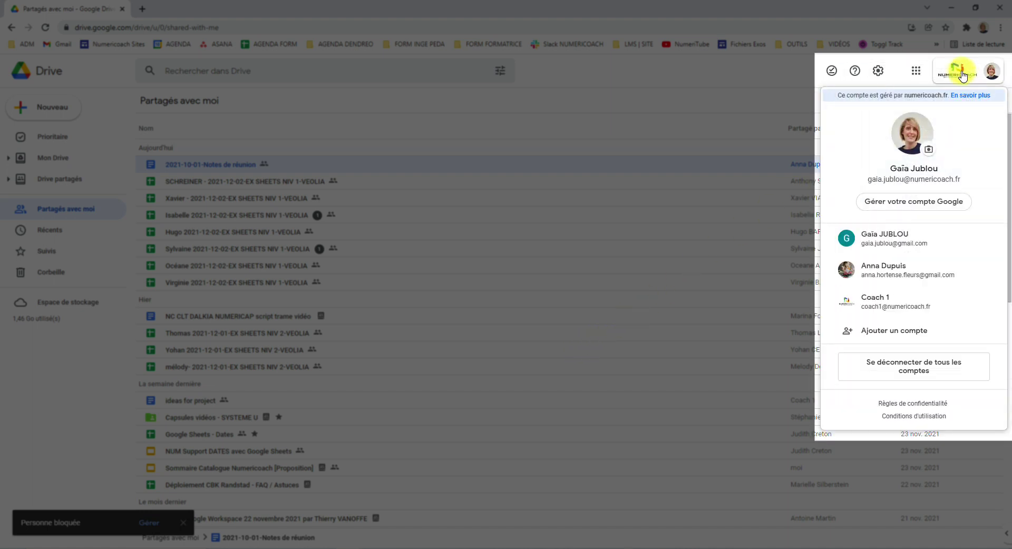
click(913, 206)
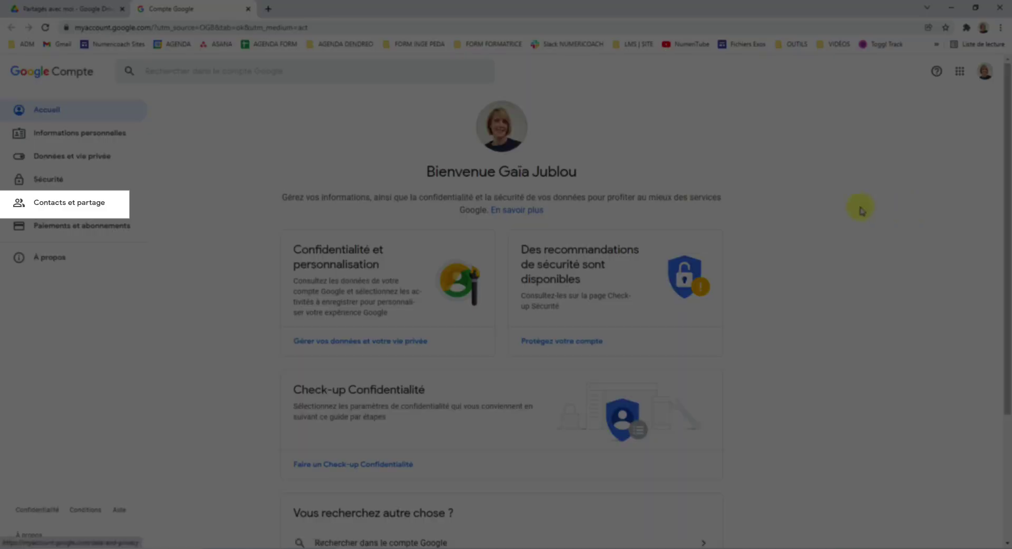
click(54, 211)
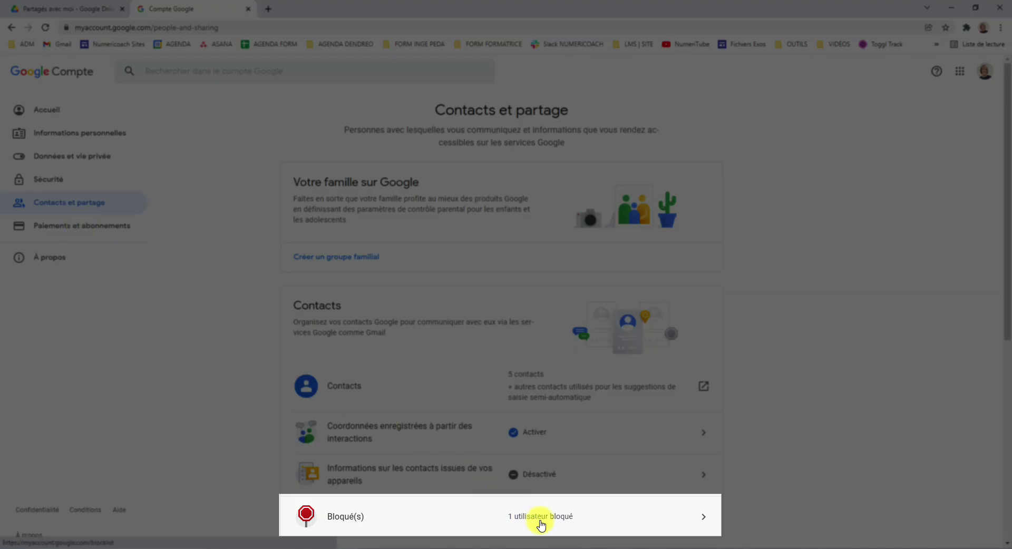
click(540, 523)
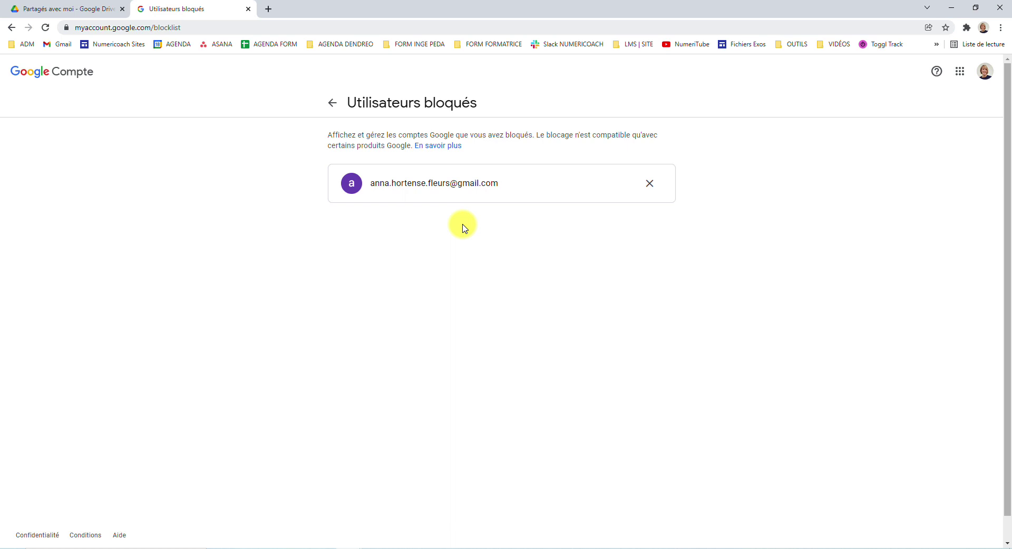
click(648, 189)
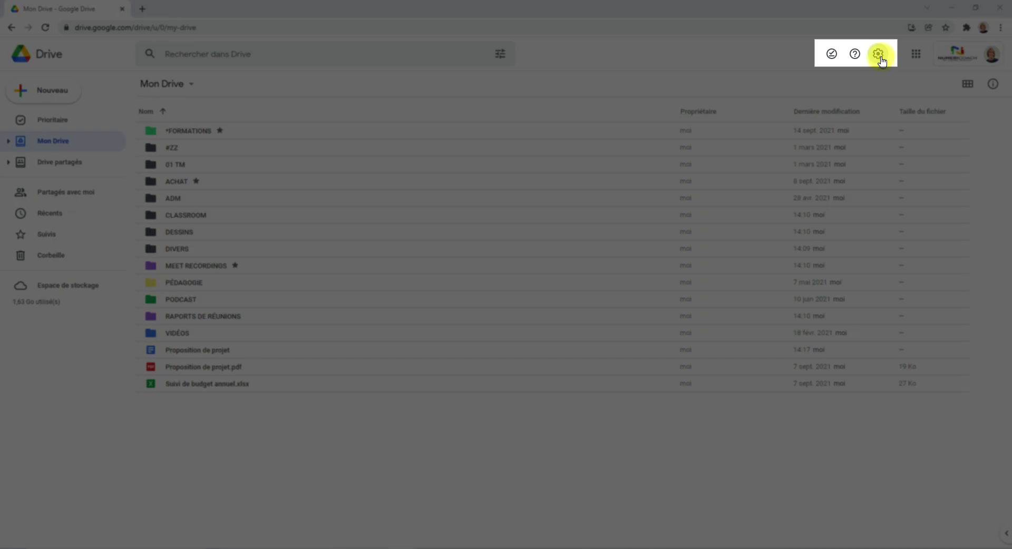
Review the offline mode option in the Drive settings, and make Suivi de budget annuel.xlsx available offline.
click(879, 54)
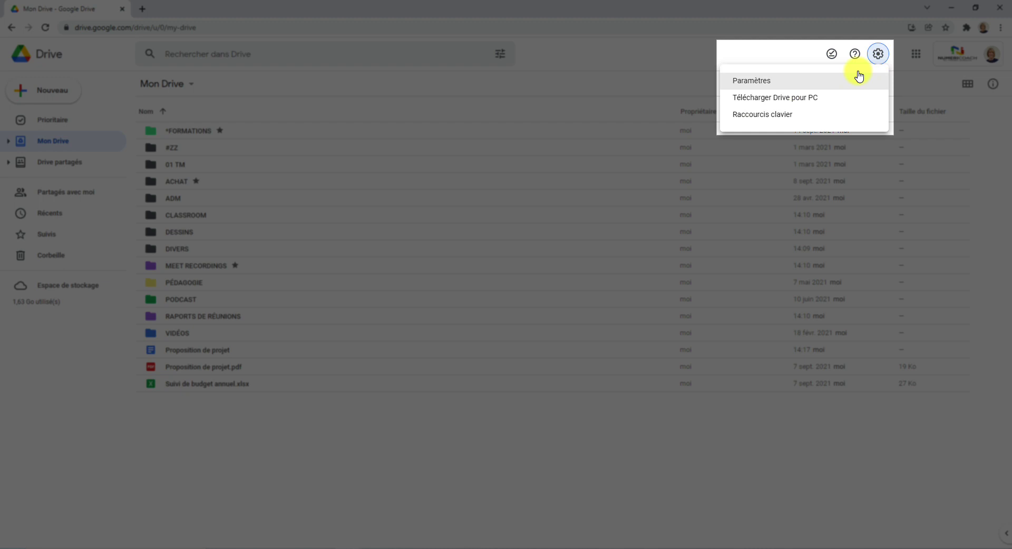
click(833, 82)
scroll(517, 317, down, 2)
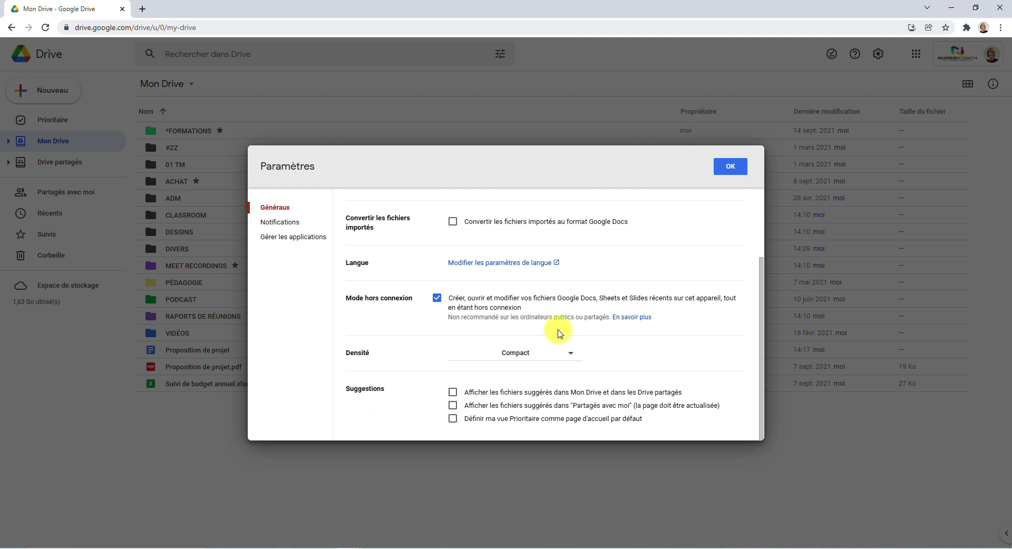
key(Escape)
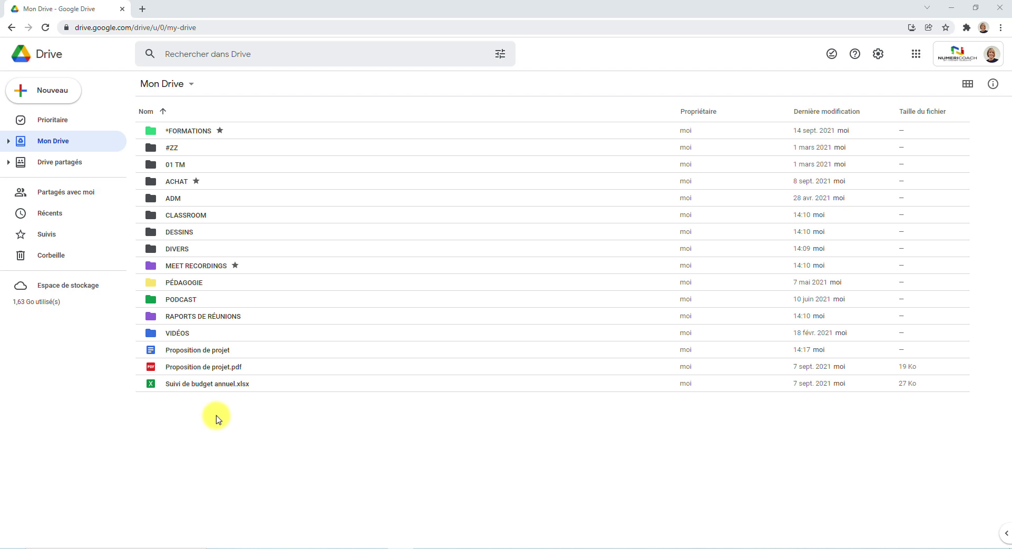
right_click(215, 386)
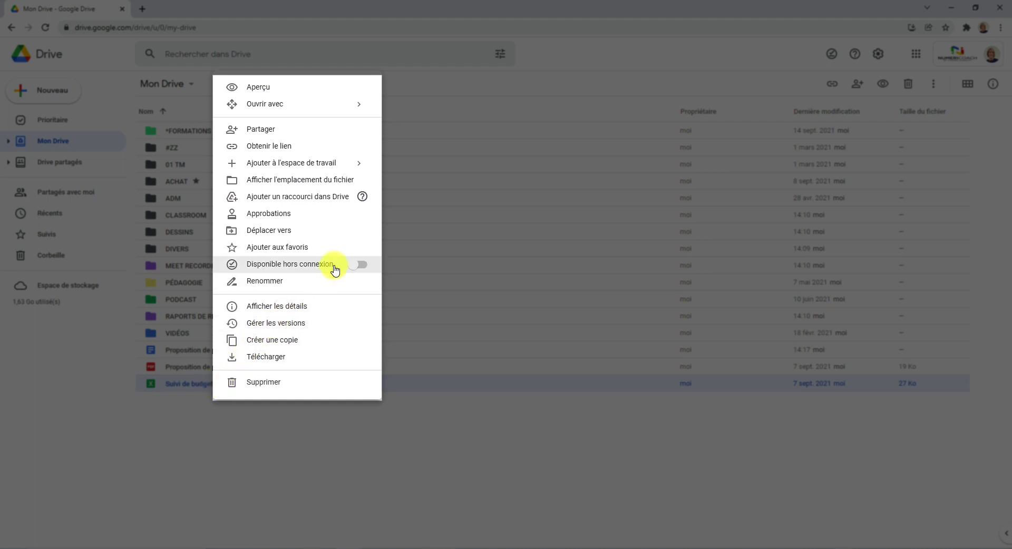
click(347, 267)
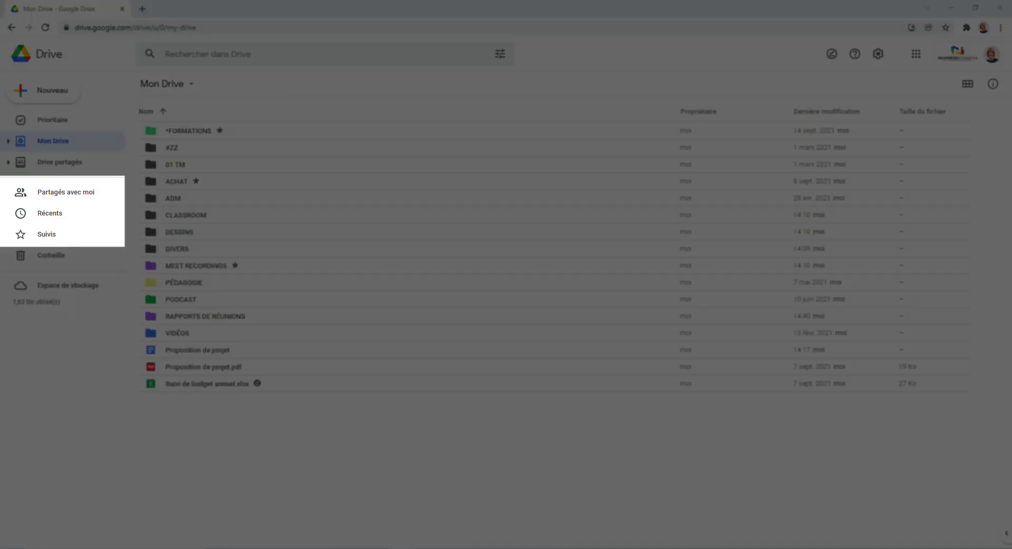
Find 2021-12-07-RÉUNION CLIENT Y among the recent files and show its file location.
click(59, 197)
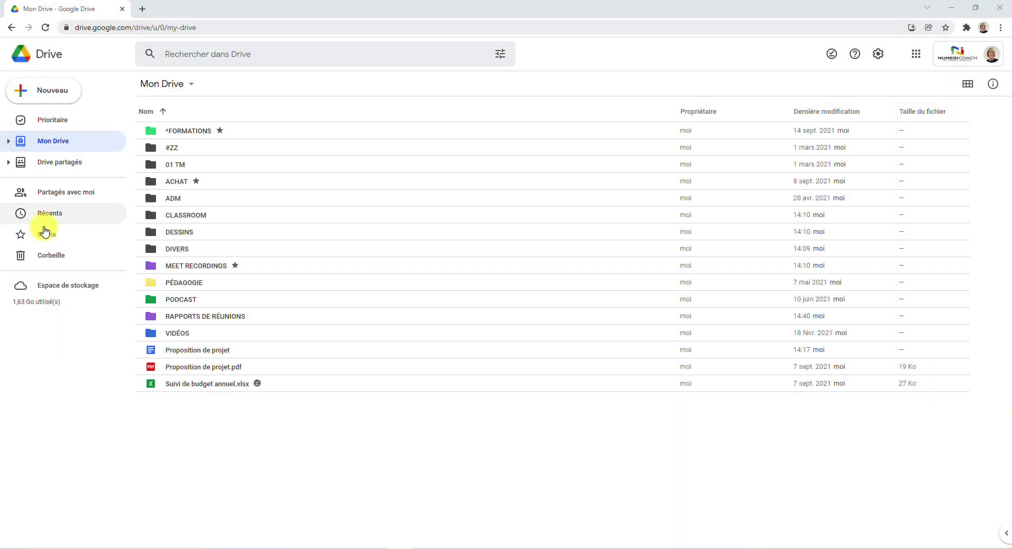
click(45, 214)
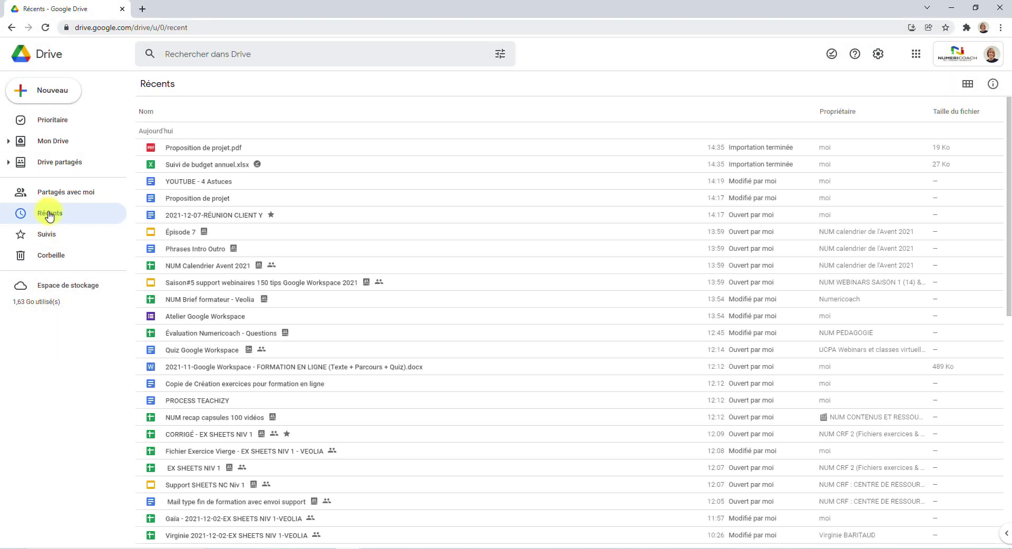
right_click(244, 220)
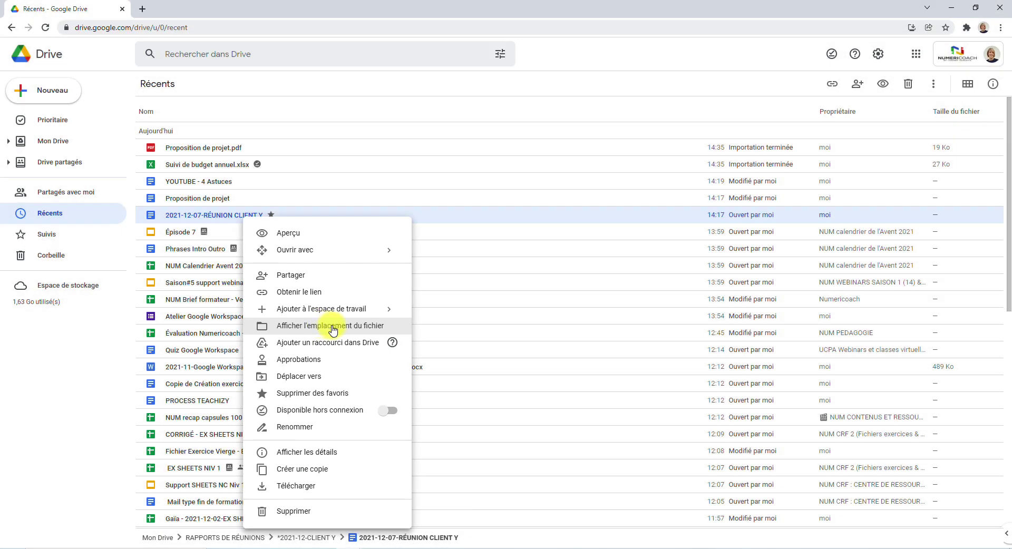
click(333, 330)
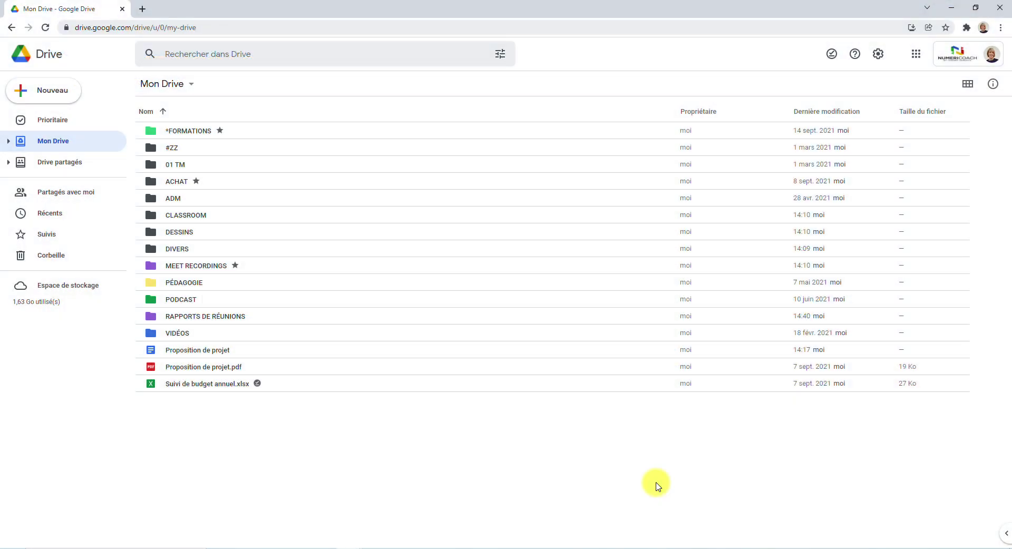
Switch the Mon Drive display to grid layout and back to list layout.
key(v)
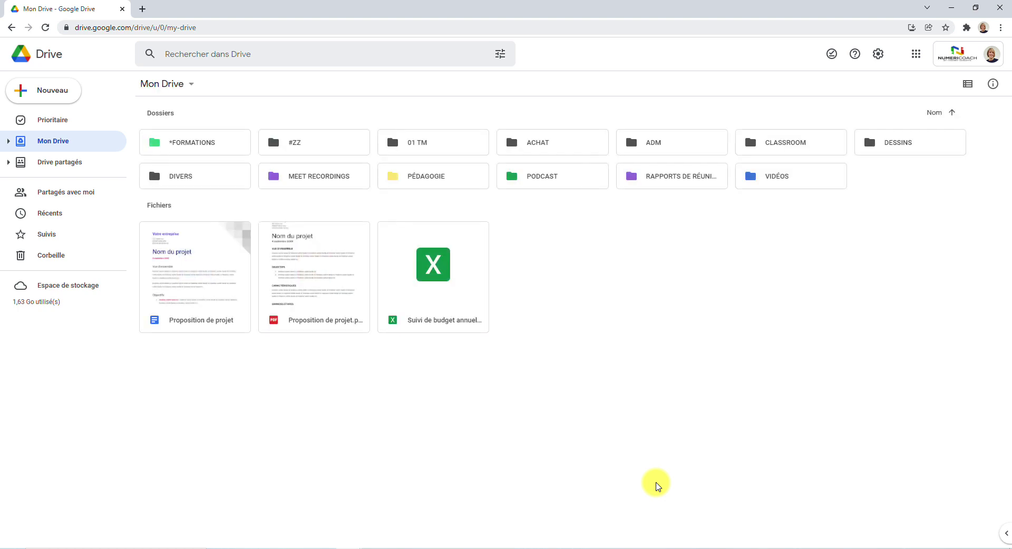
key(v)
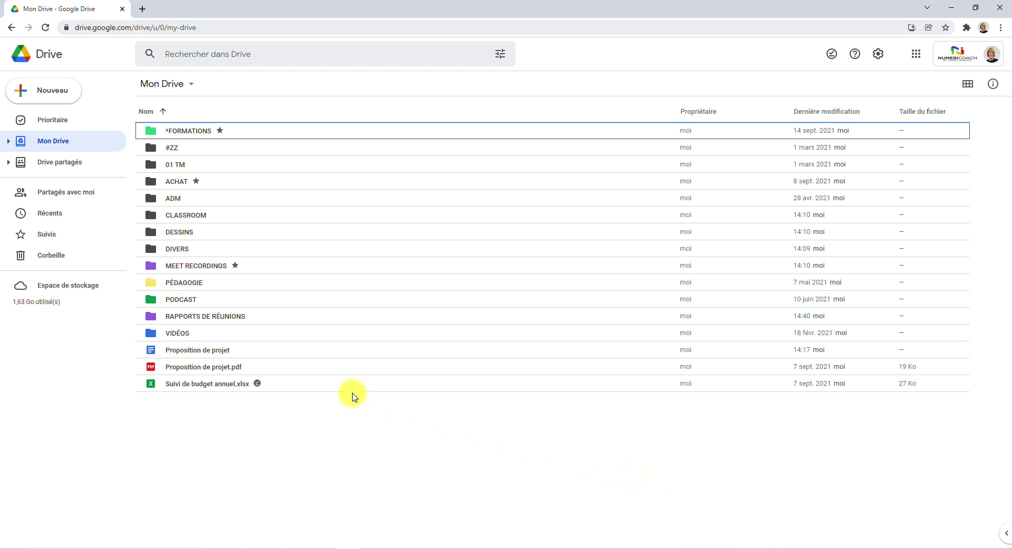
Open the Proposition de projet document in two separate tabs, returning to Mon Drive each time.
click(210, 353)
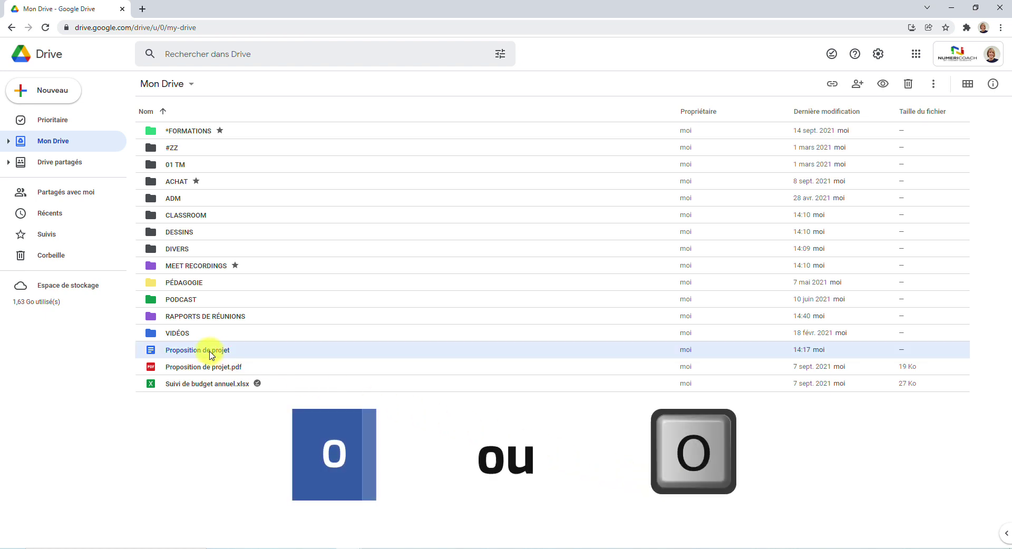
key(o)
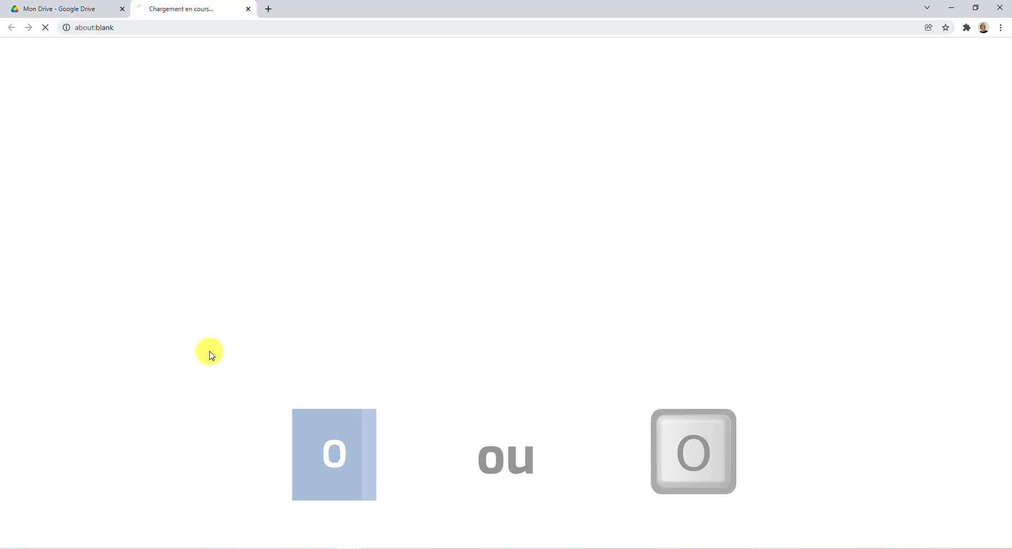
click(63, 7)
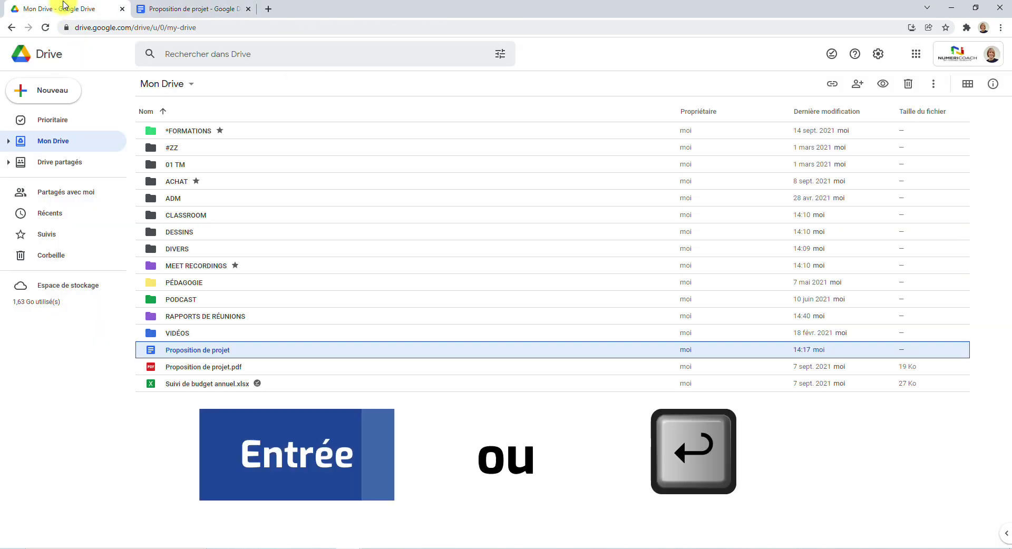
key(Return)
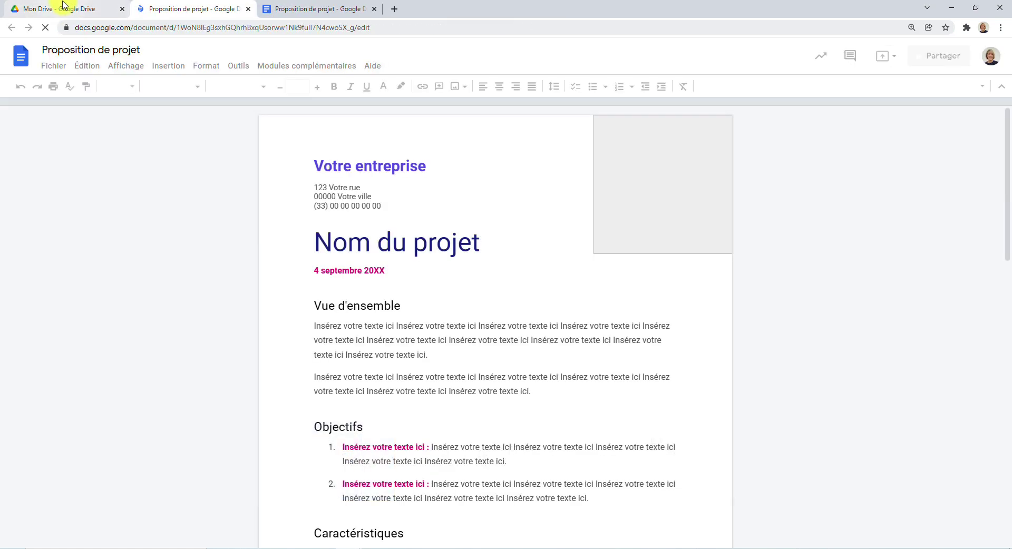
click(63, 7)
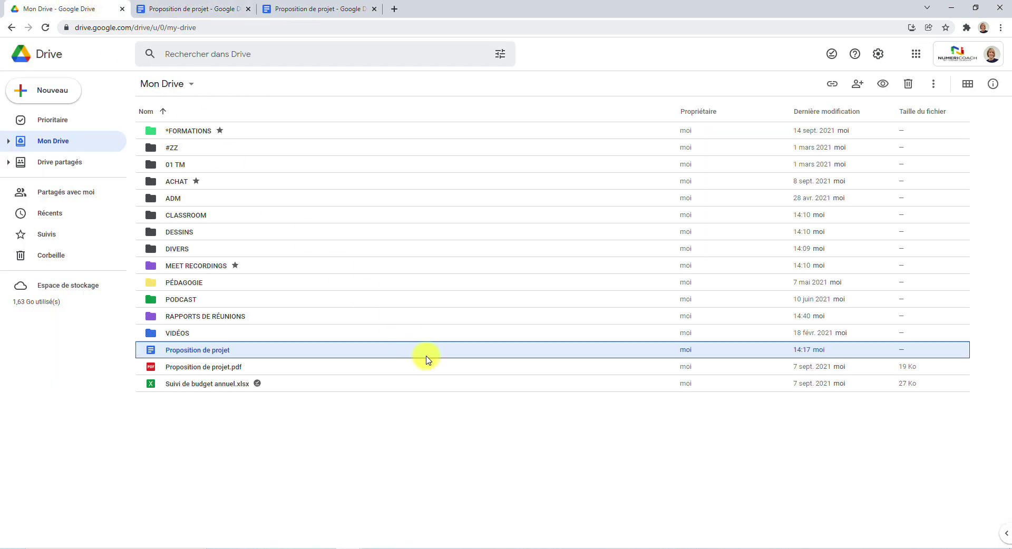
Open the sharing options of the Proposition de projet document and close them without changing anything.
key(period)
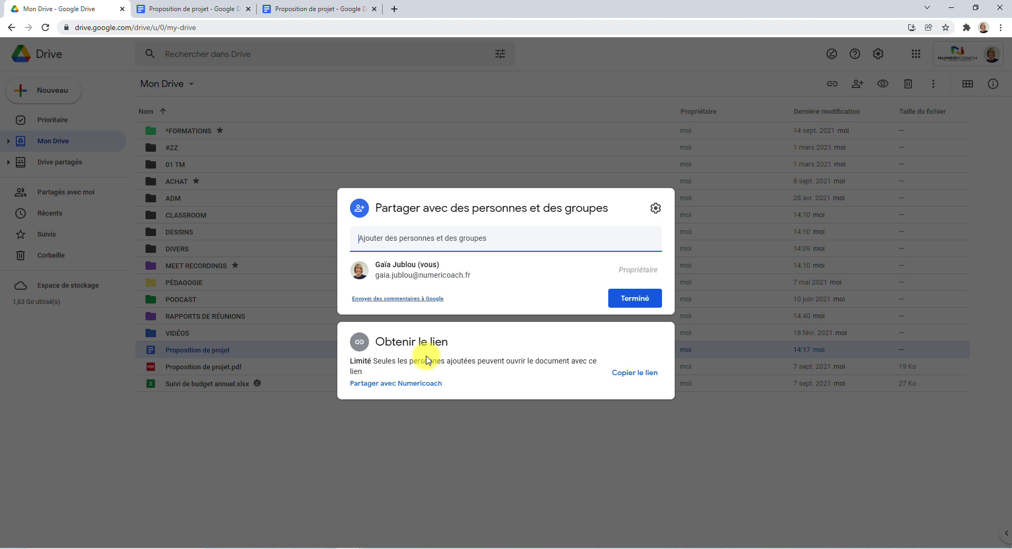
click(513, 434)
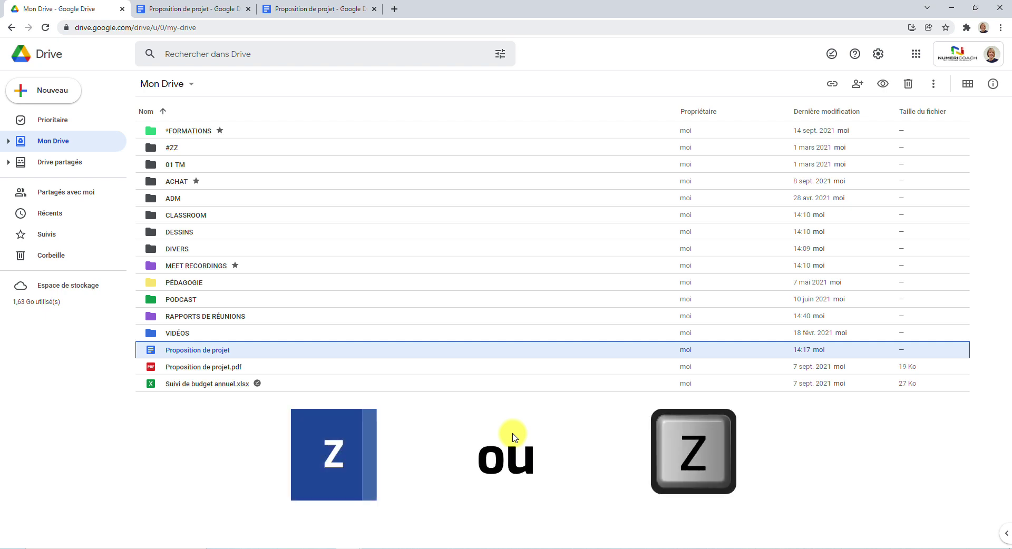
Browse the move destinations for Proposition de projet without moving it, and call up the move command for the CLASSROOM folder.
key(z)
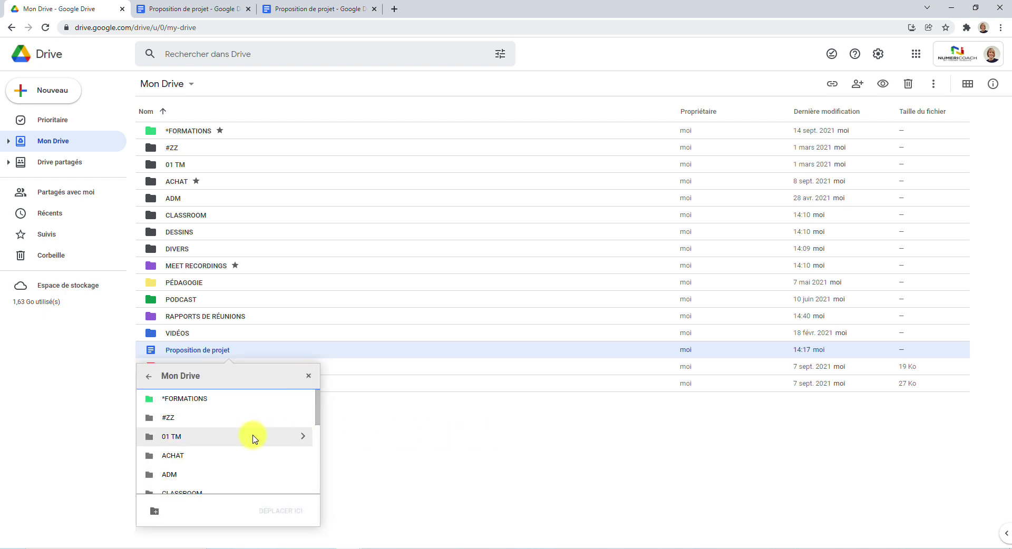
key(Up)
key(Up)
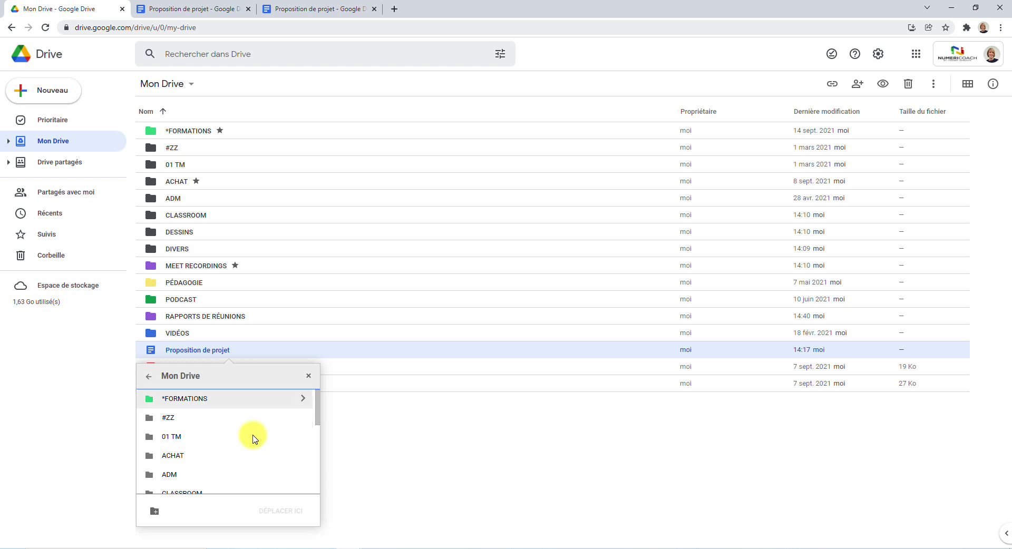
click(424, 452)
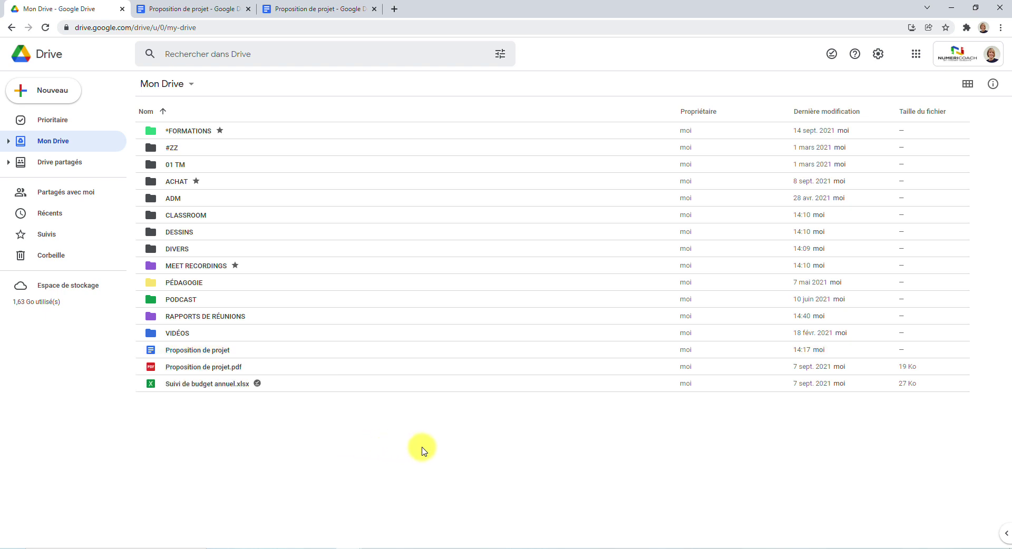
click(216, 216)
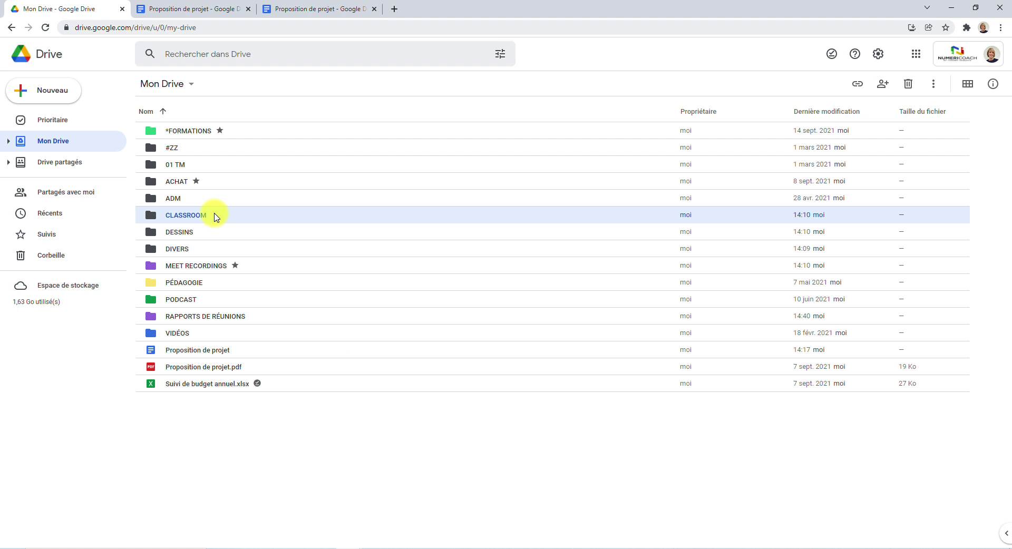
key(z)
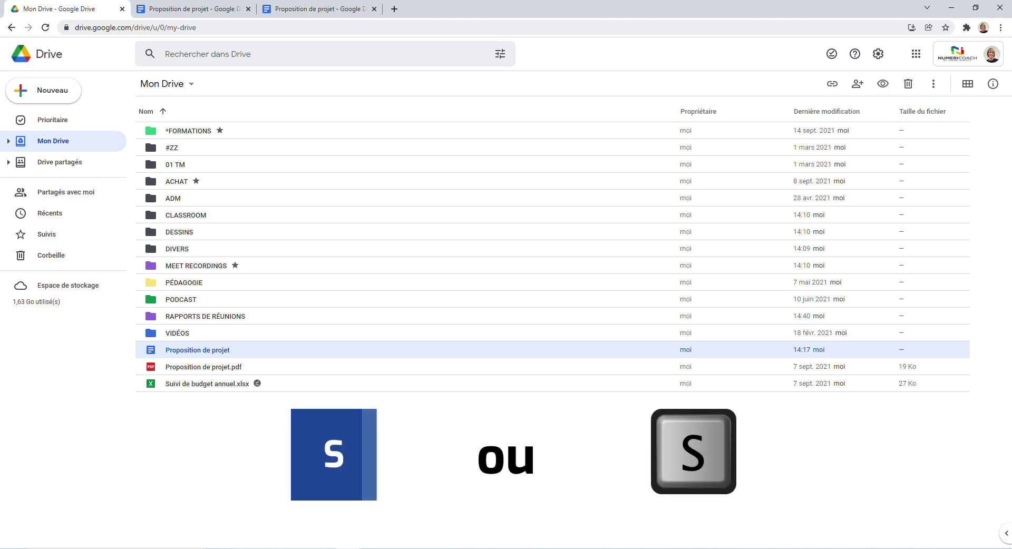
Add the Proposition de projet document to the favourites, remove it from them again and deselect it.
key(s)
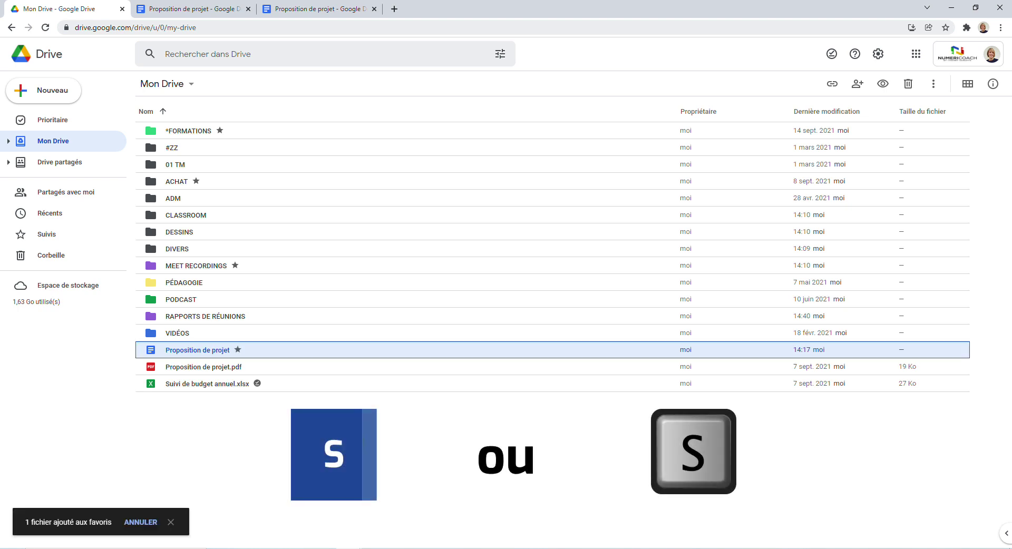
key(s)
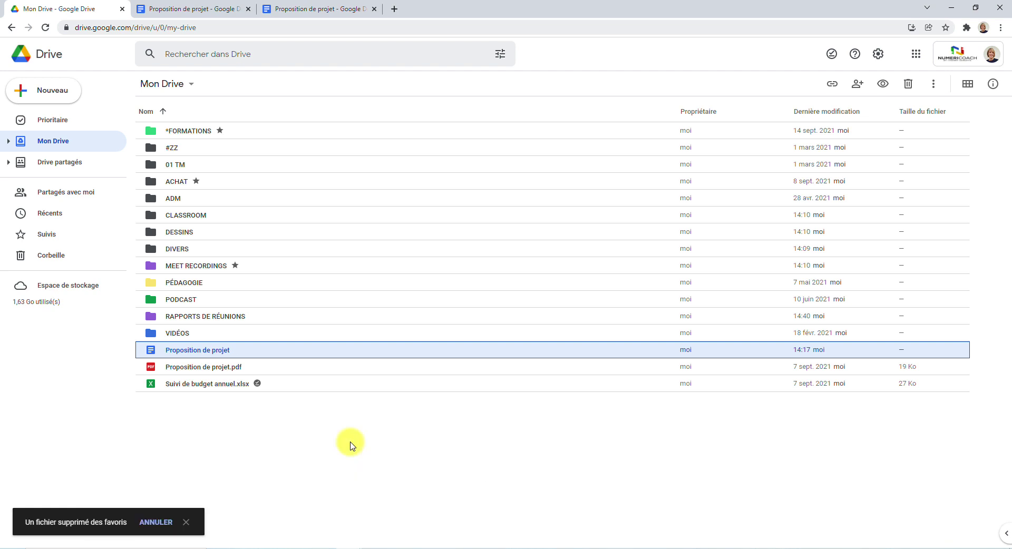
click(363, 466)
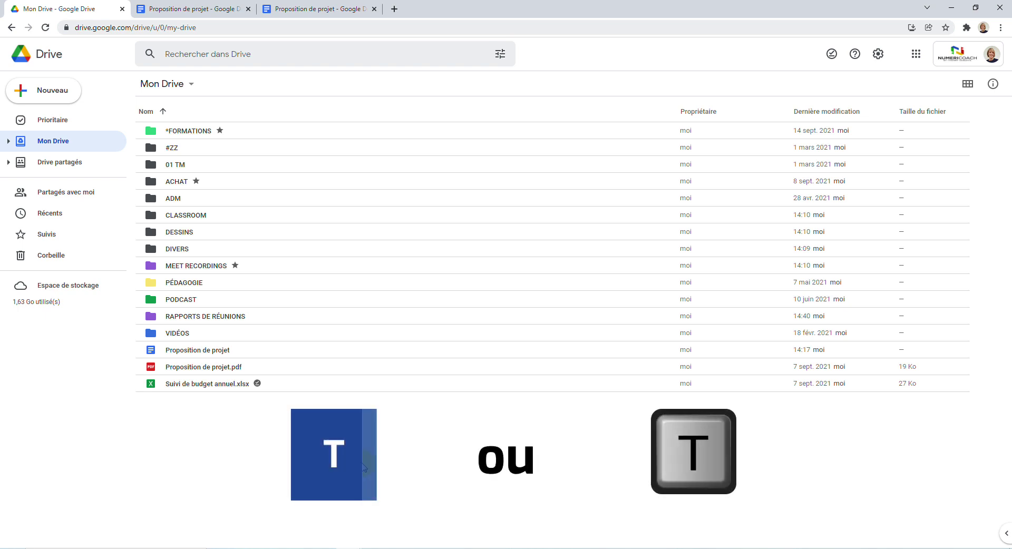
Open the general Drive settings and close them unchanged, and call up the new folder dialog without creating a folder.
key(t)
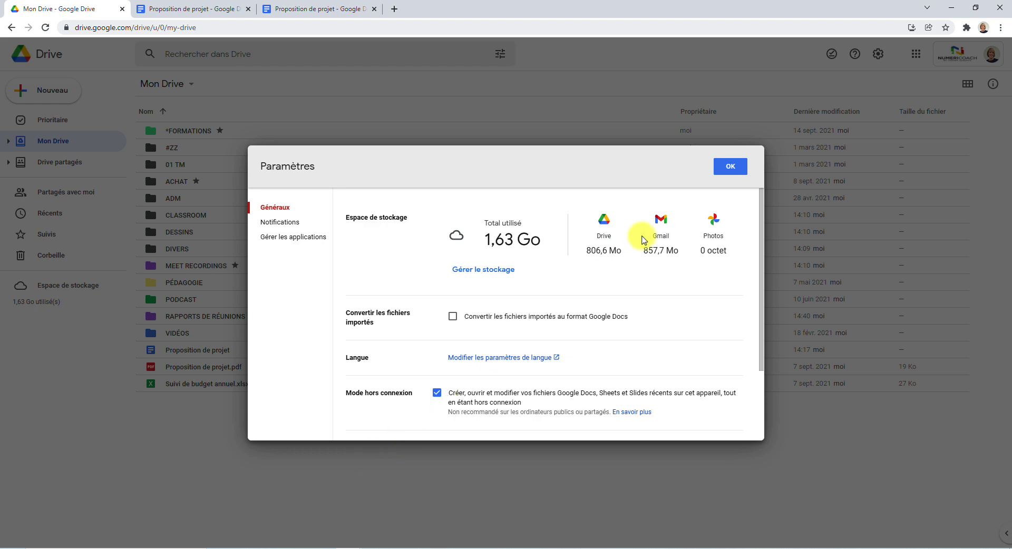
click(725, 167)
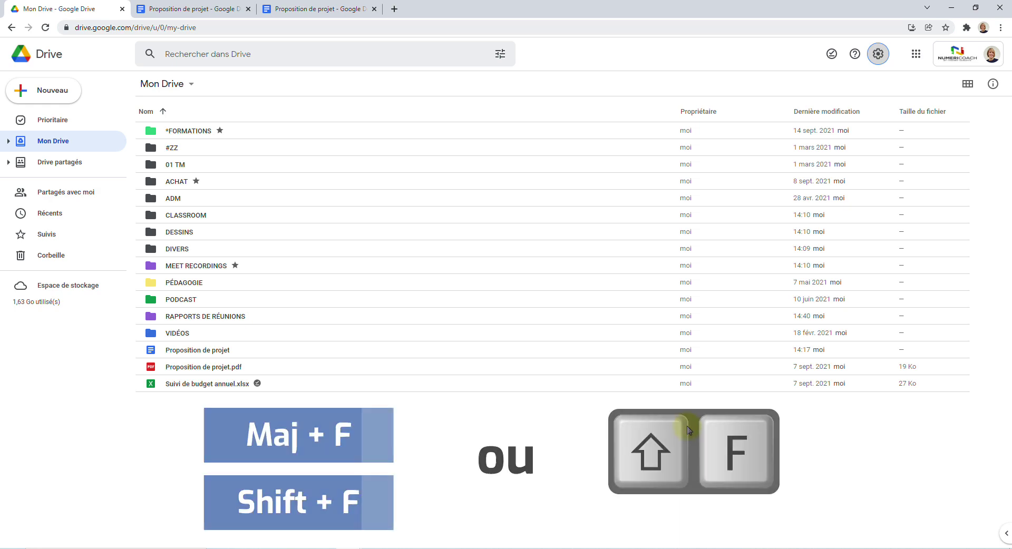
key(shift+f)
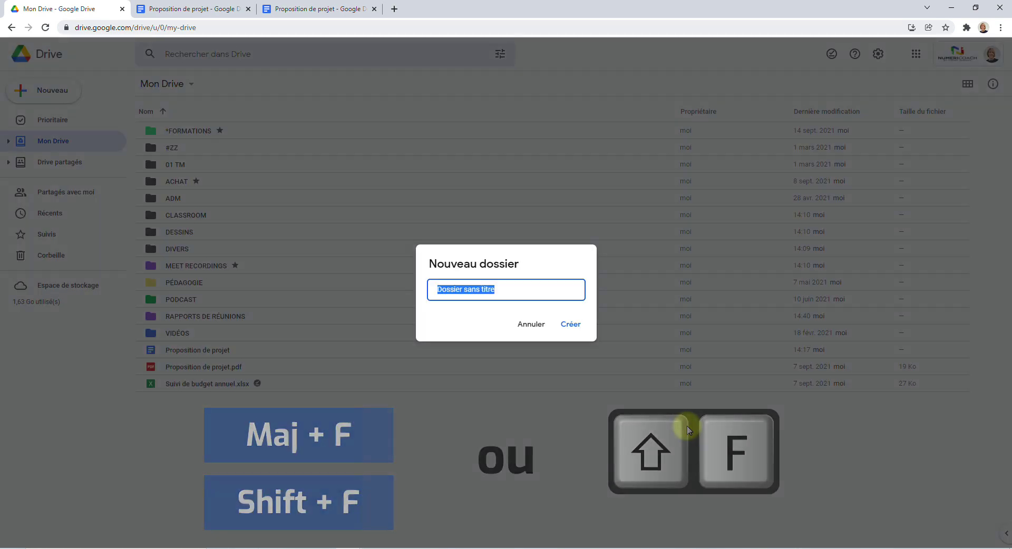
key(Escape)
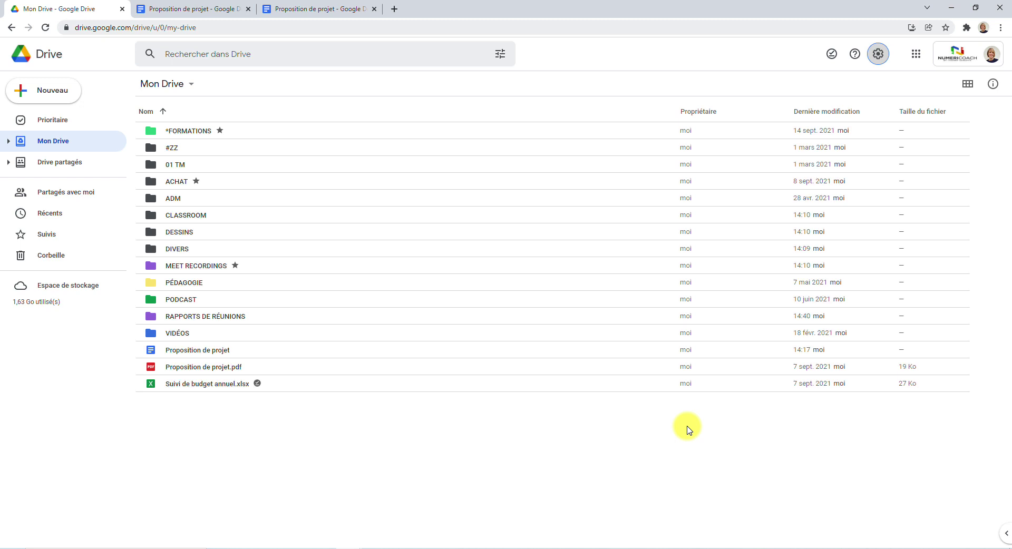
Display the Raccourcis clavier list of keyboard shortcuts for Drive.
key(Return)
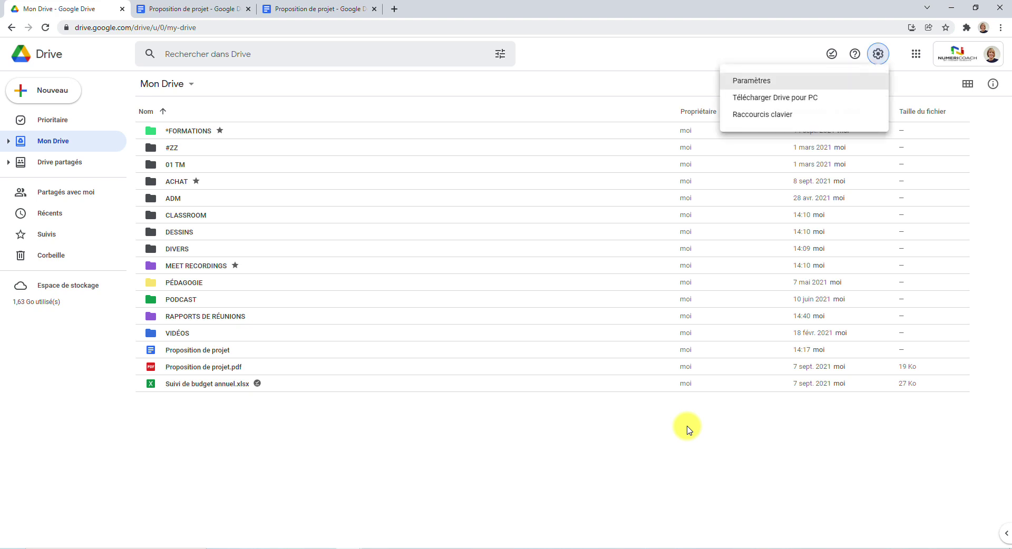
key(Escape)
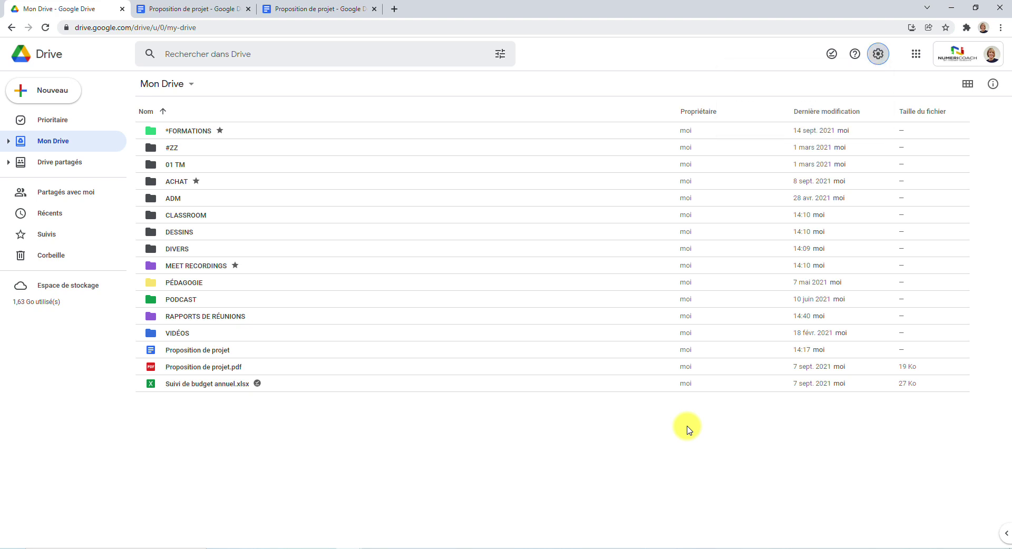
key(ctrl+slash)
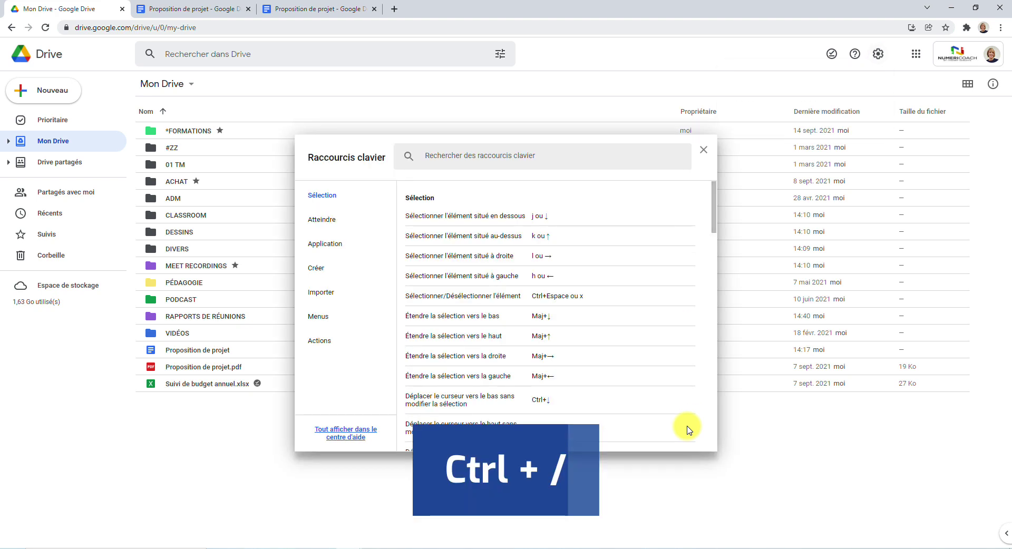